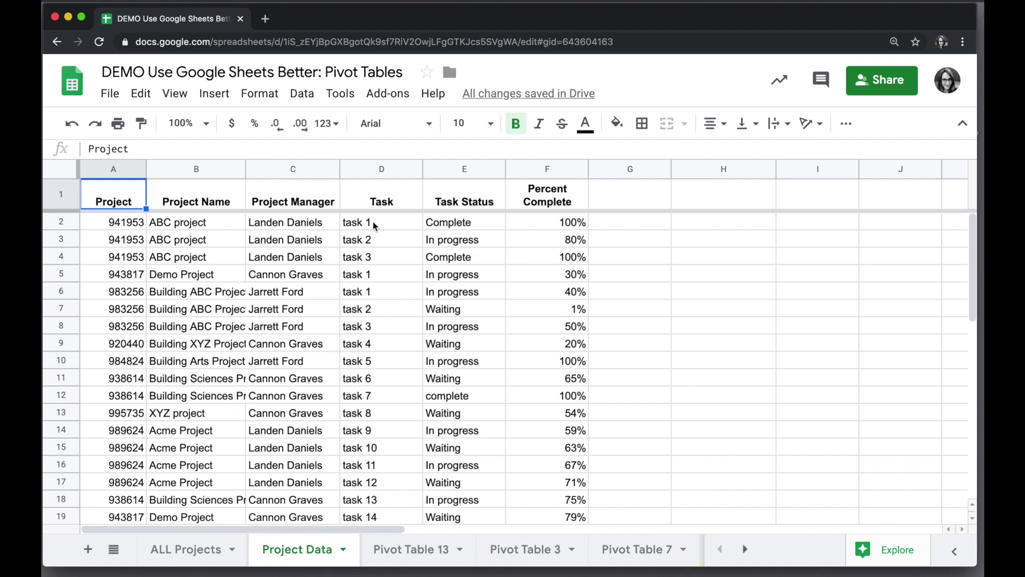
- Create a pivot table from the project data in columns A:F on a new sheet
click(225, 226)
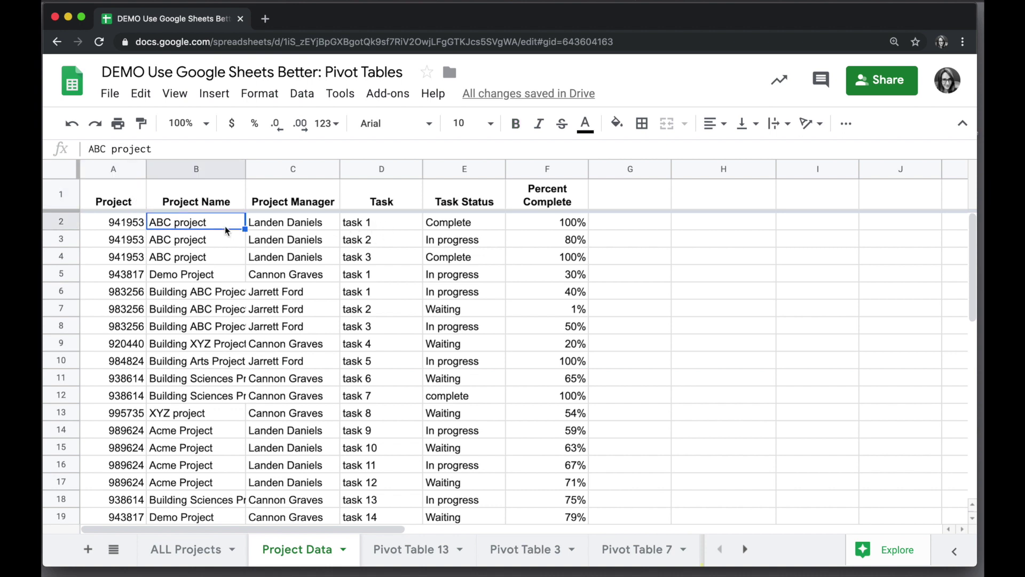
click(219, 241)
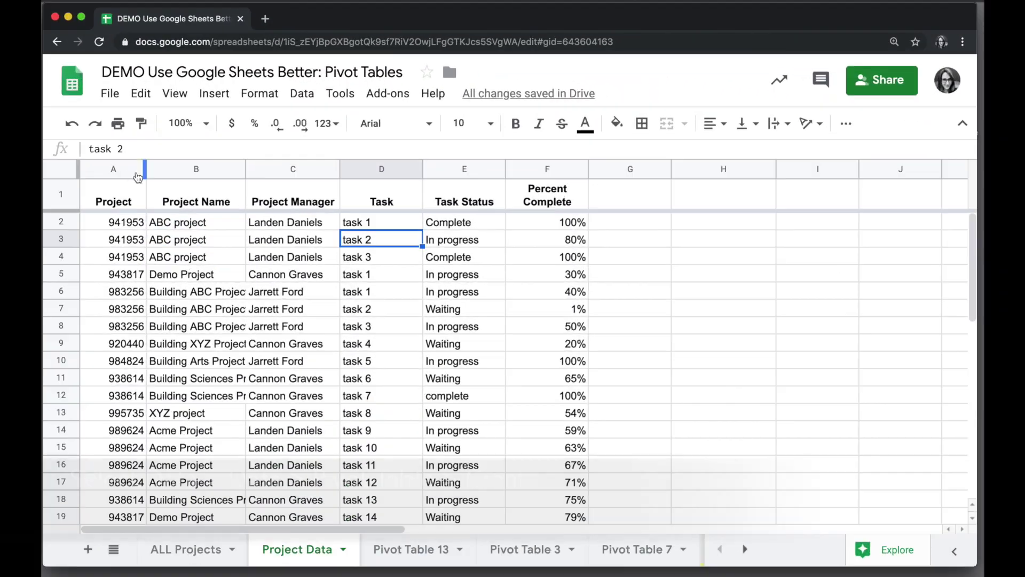
drag(113, 201, 529, 199)
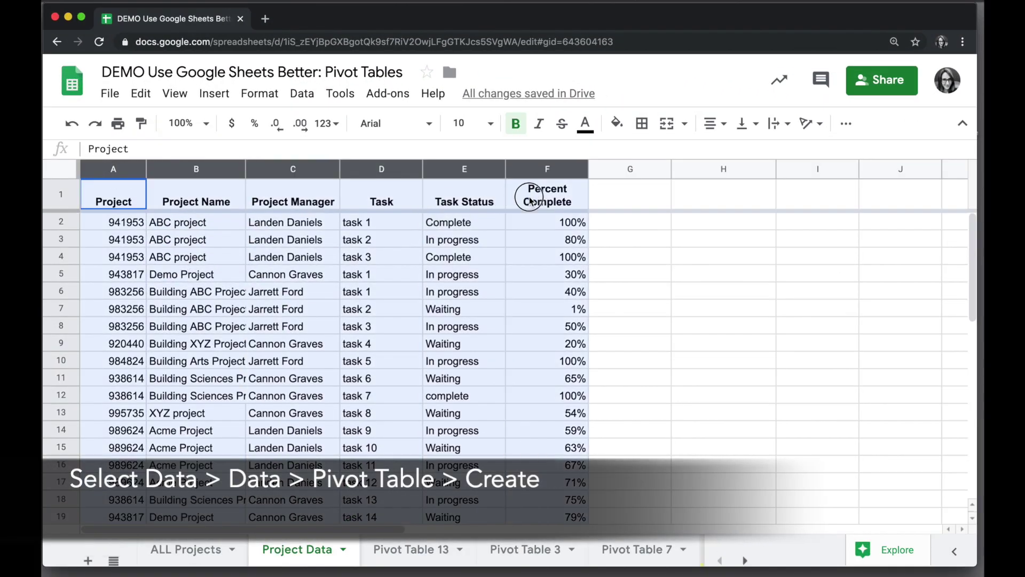
click(302, 94)
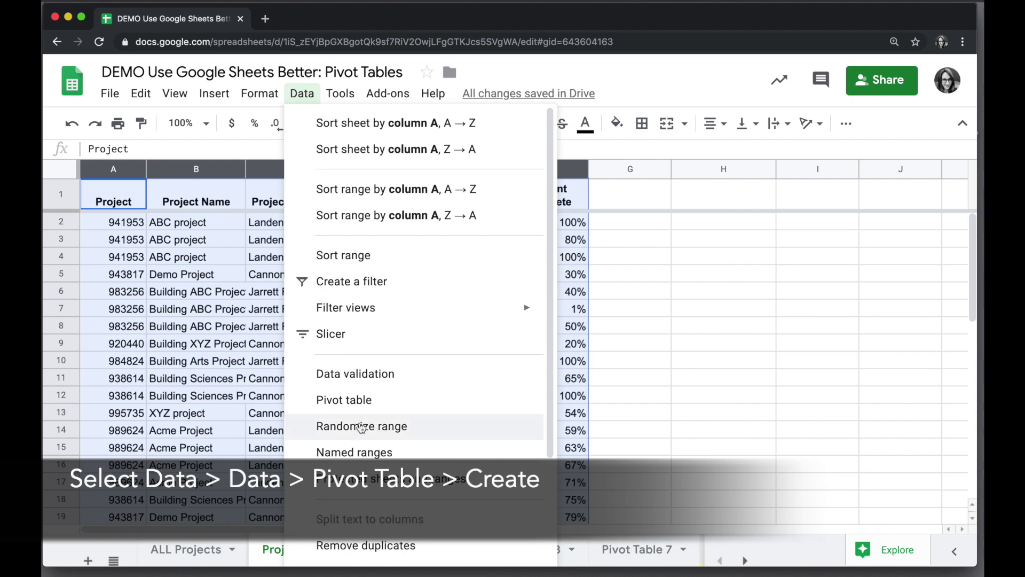
click(392, 400)
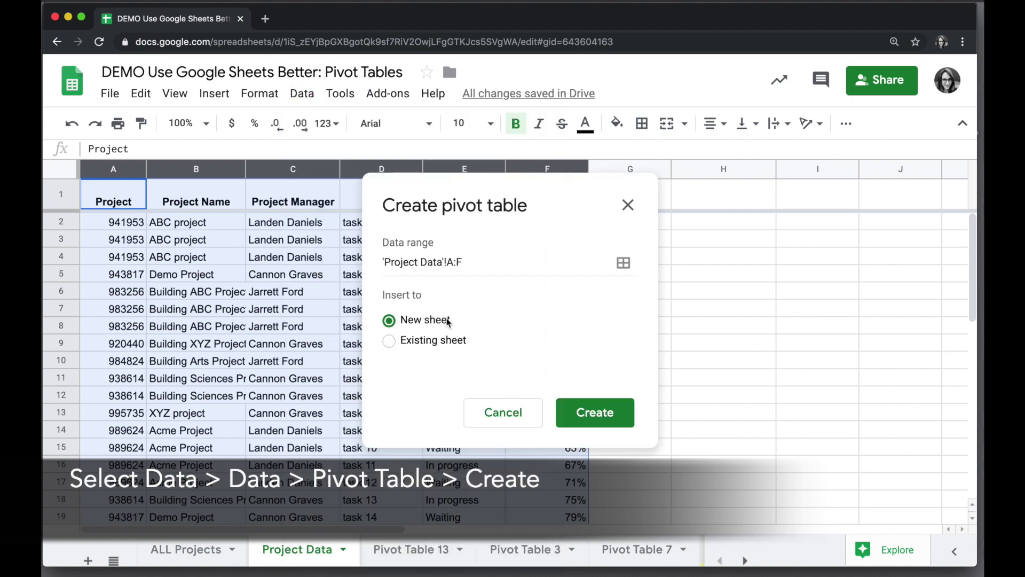
click(590, 417)
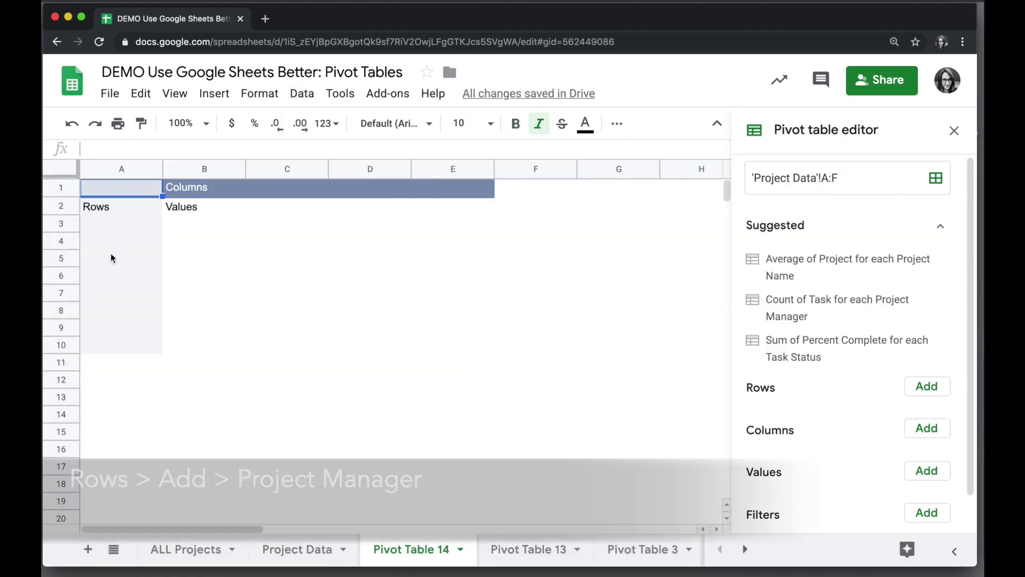
click(111, 258)
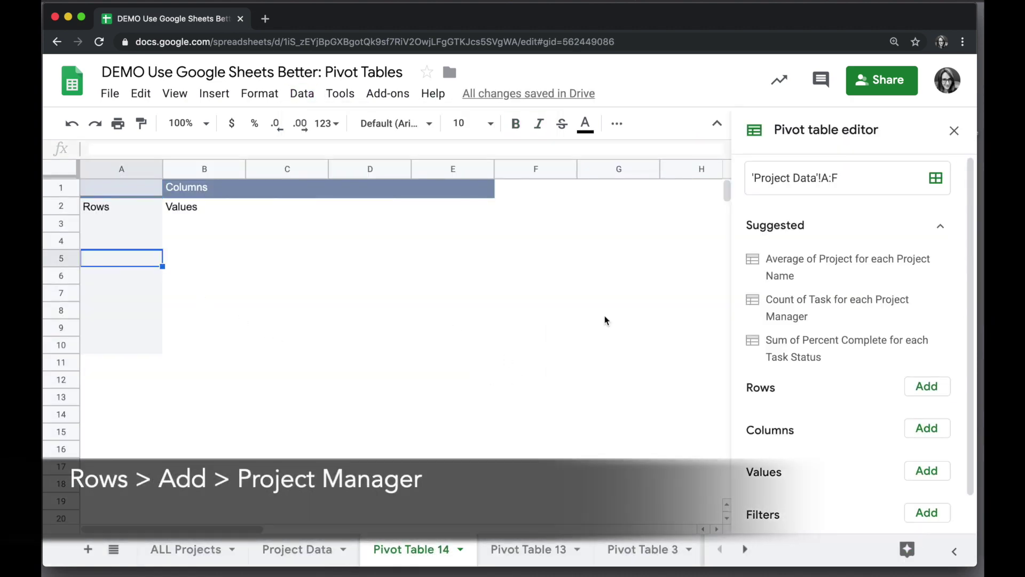
- Group the pivot table rows by Project Manager
click(926, 388)
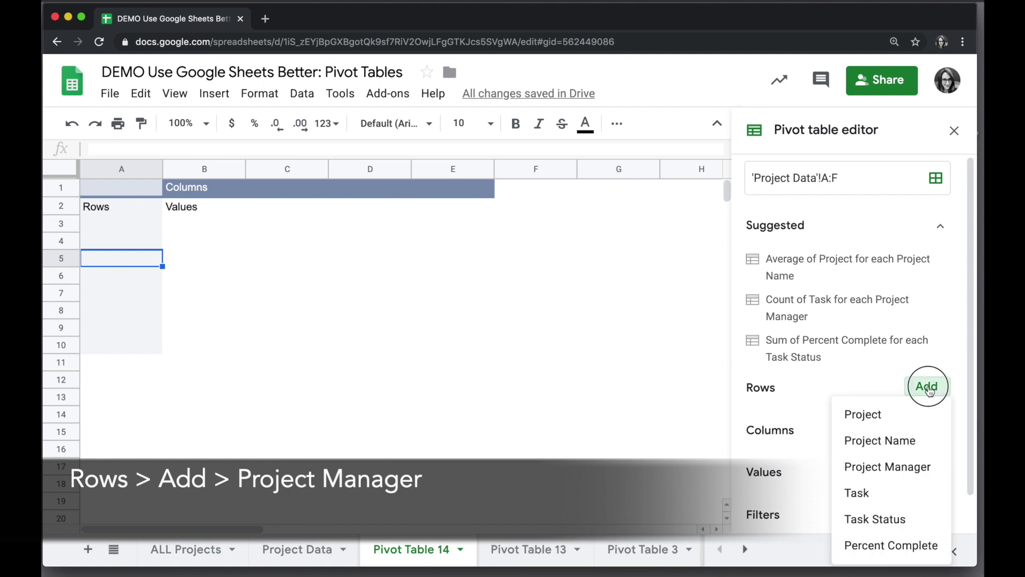
click(899, 465)
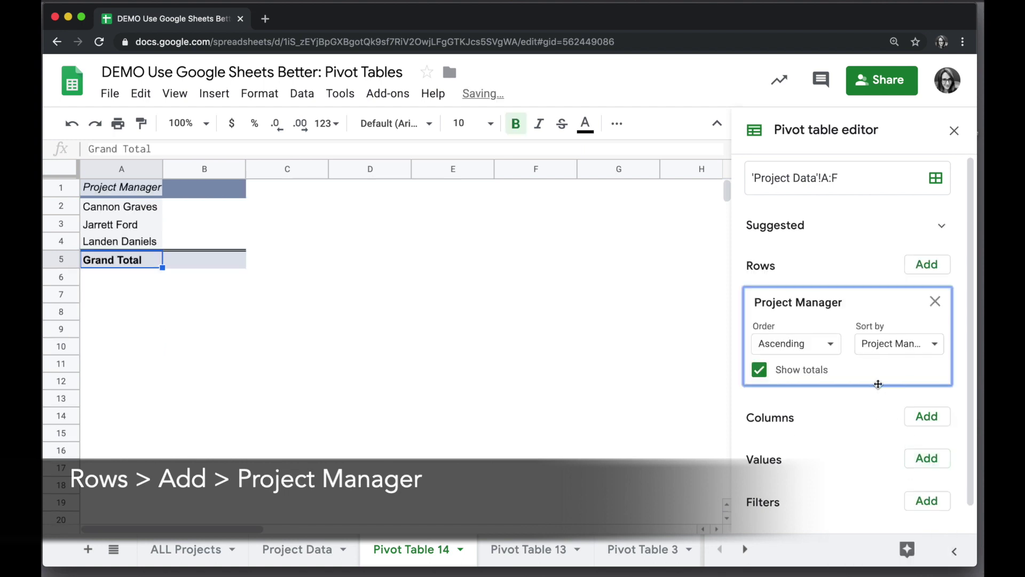
scroll(873, 392, down, 1)
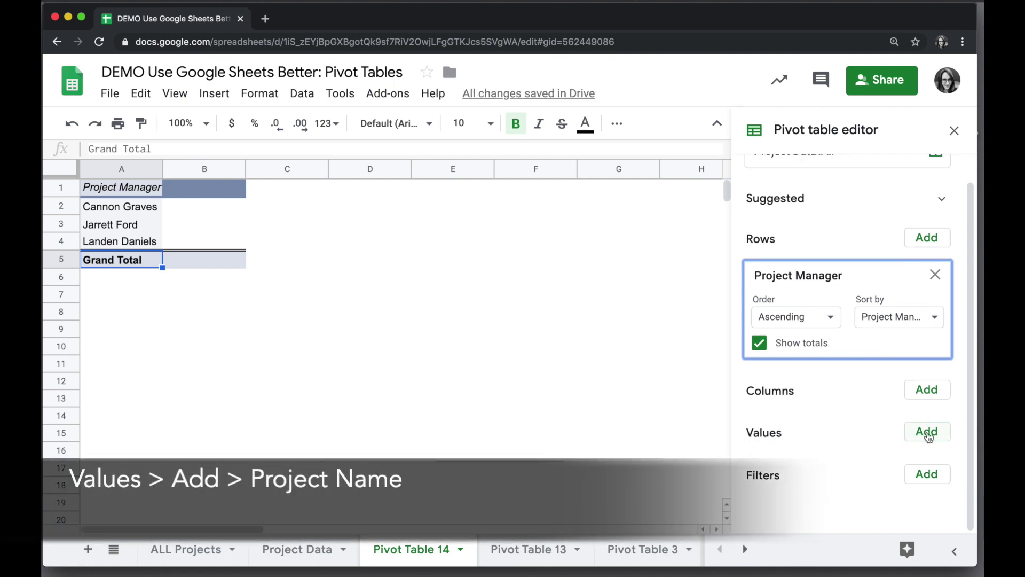
- Add Project Name as a value, giving COUNTA 17, 13 and 15 per manager (total 45)
click(927, 433)
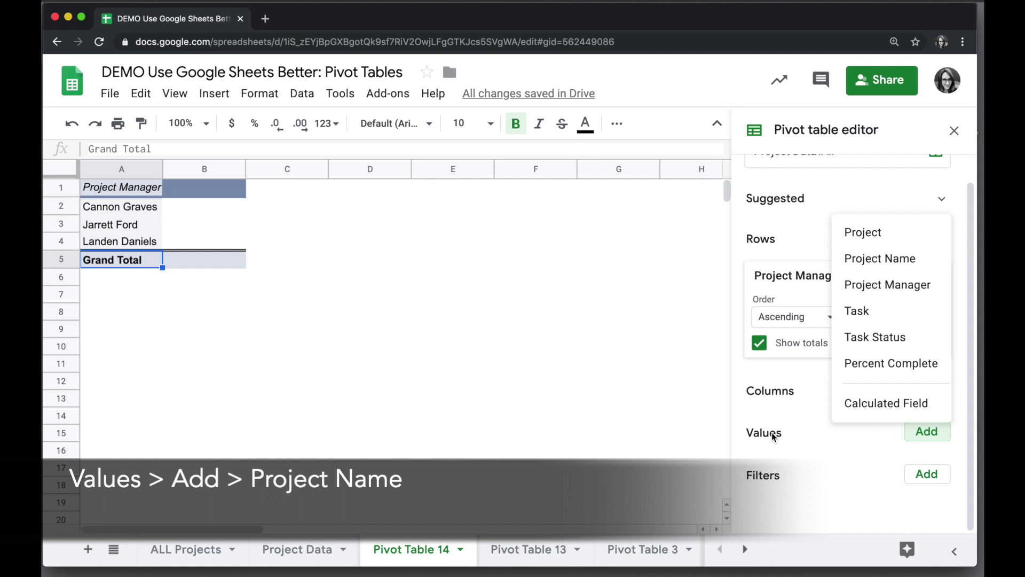
click(918, 261)
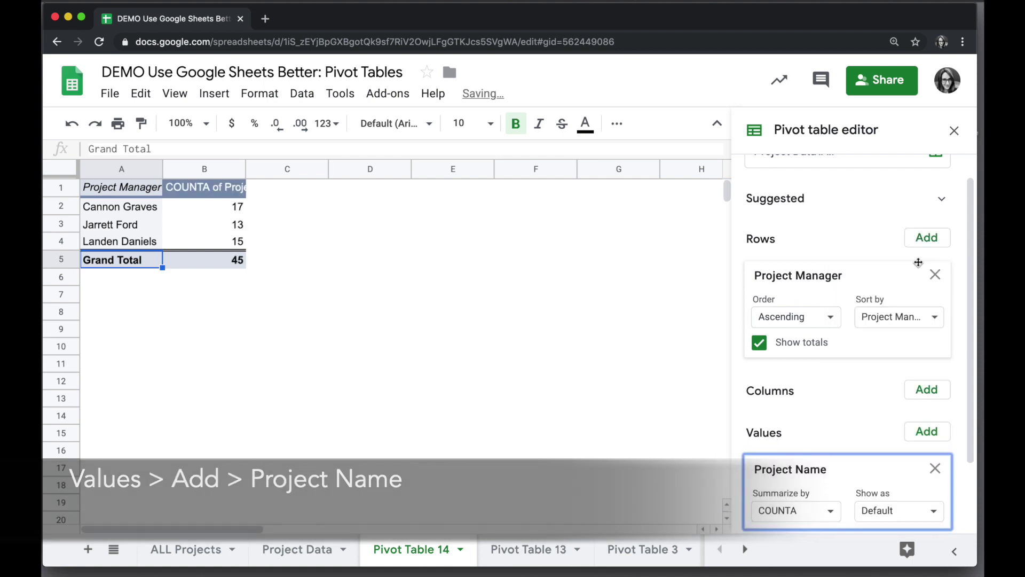
scroll(813, 420, down, 2)
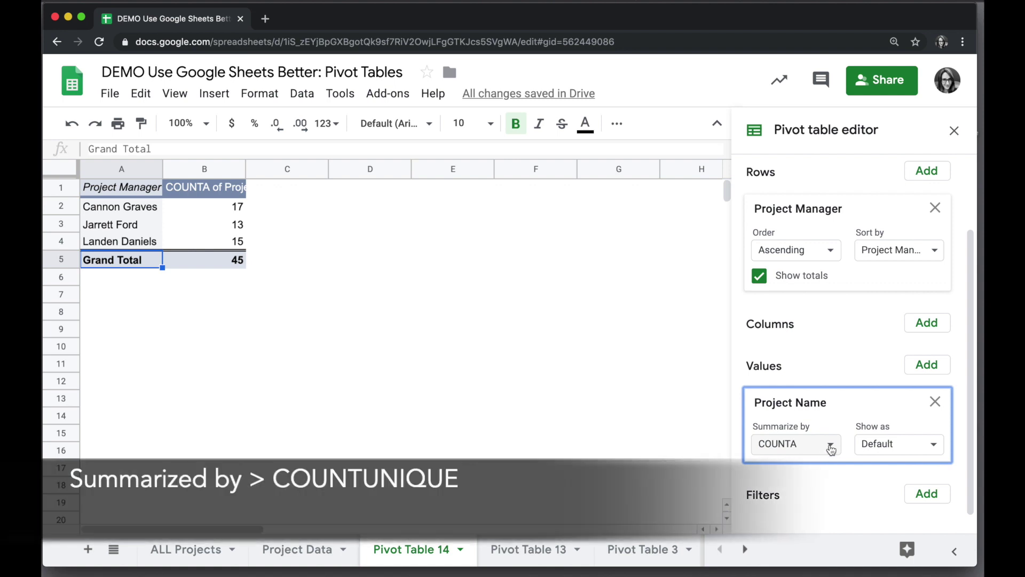
- Summarize Project Name by COUNTUNIQUE instead, giving 4, 4 and 3 (total 11)
click(832, 449)
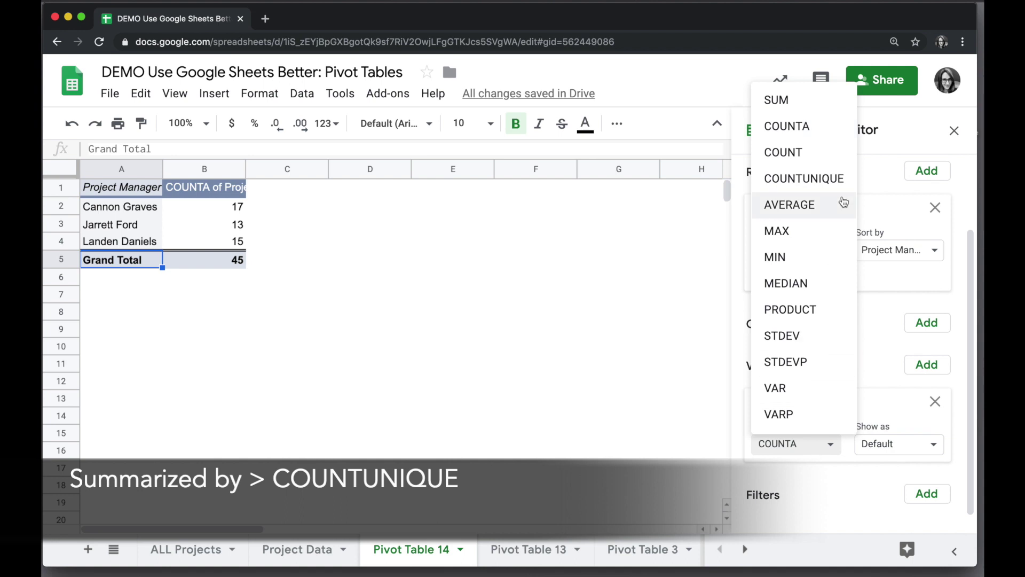
click(832, 178)
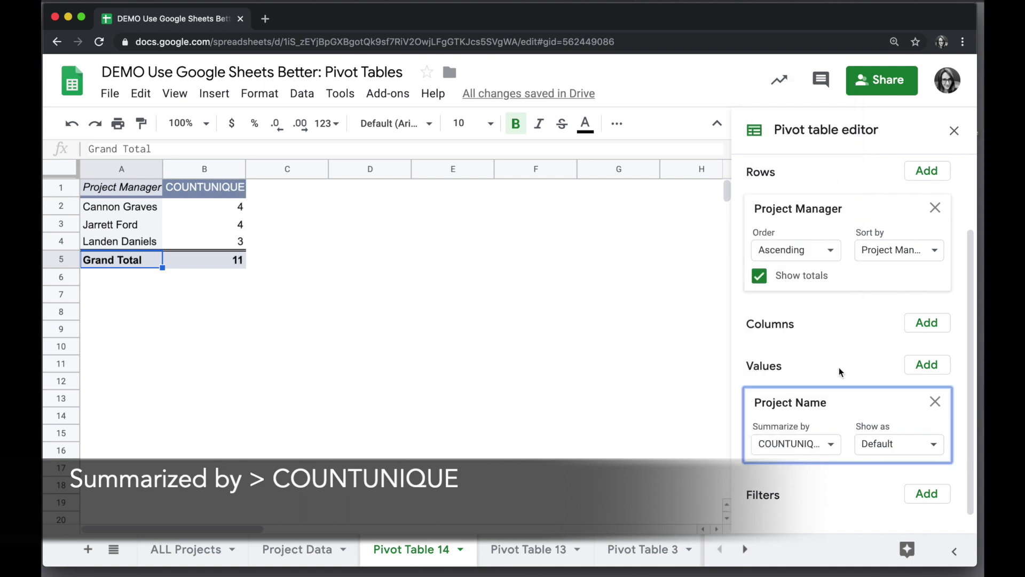
scroll(838, 371, down, 1)
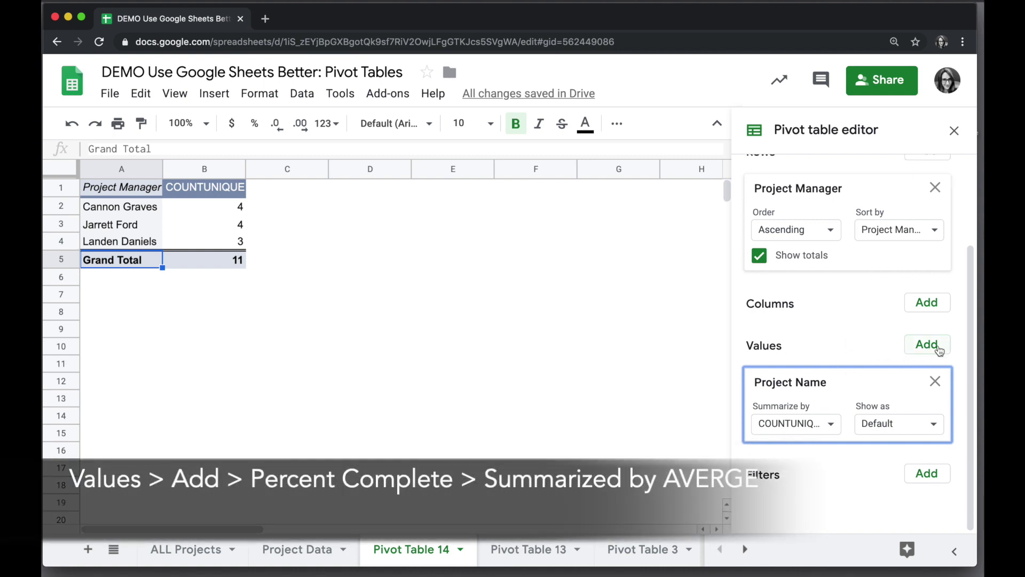
- Add Percent Complete as a value summarized by AVERAGE (57%, 58%, 61%, total 59%)
click(927, 346)
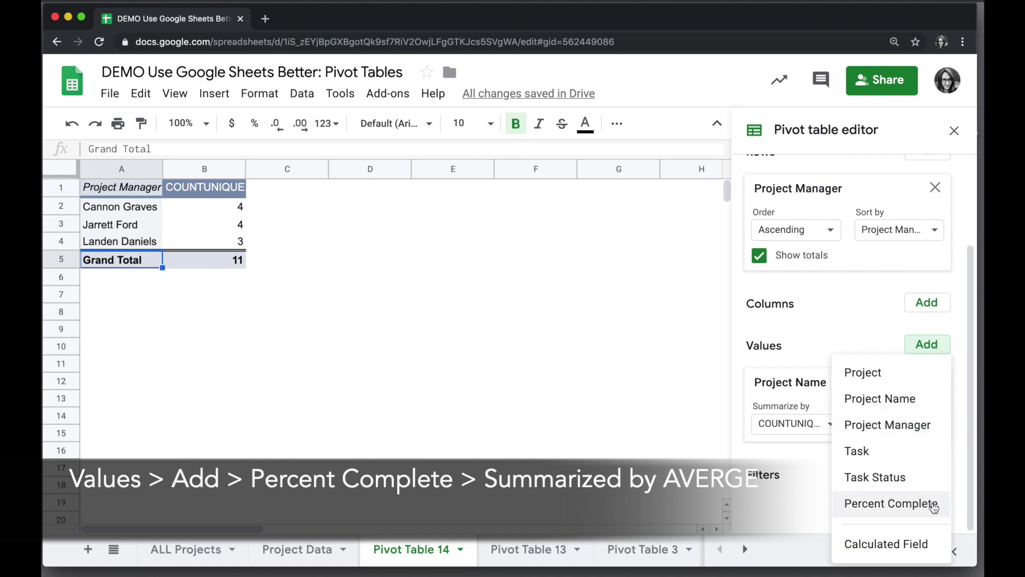
click(891, 503)
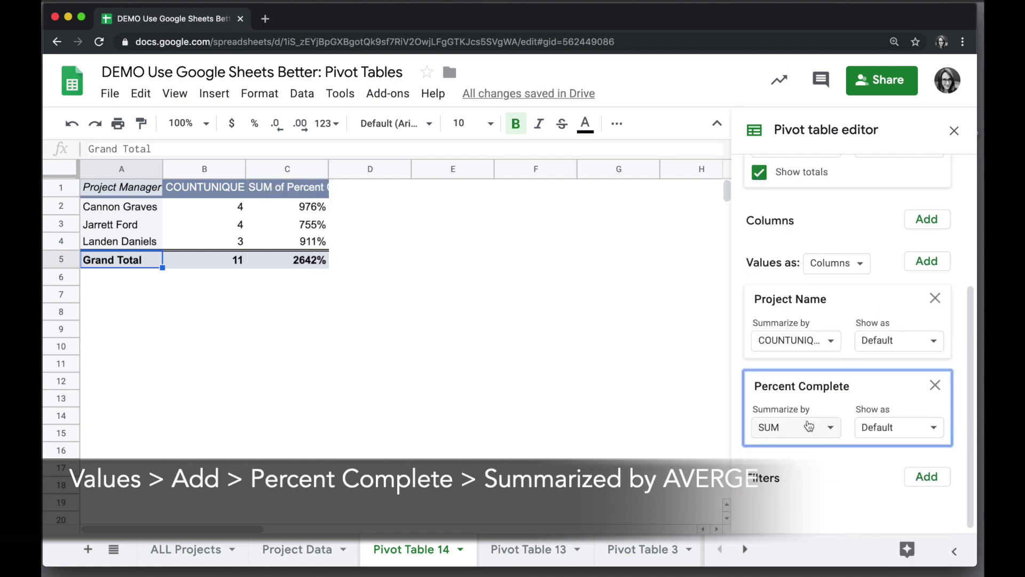
click(815, 428)
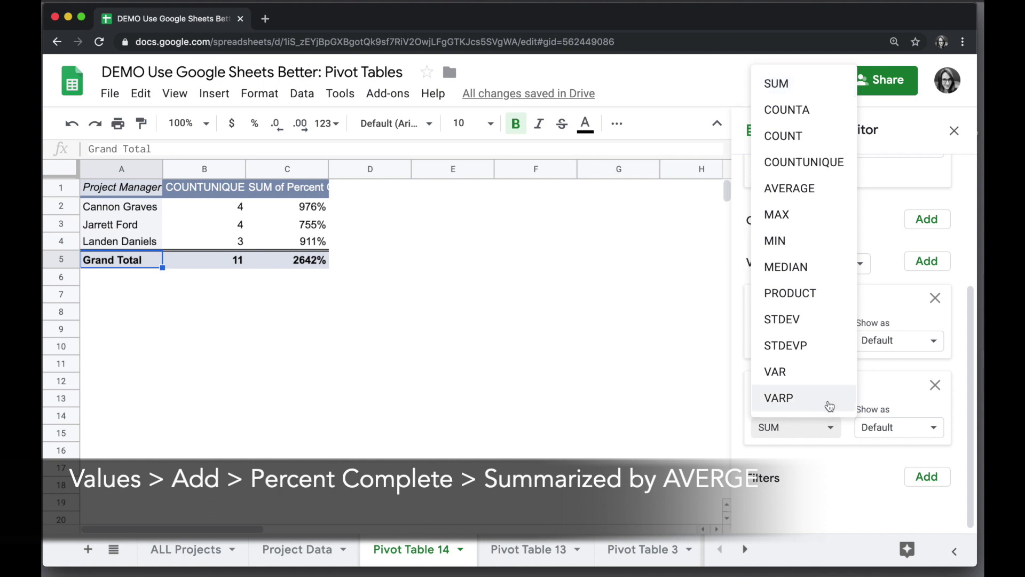
click(811, 191)
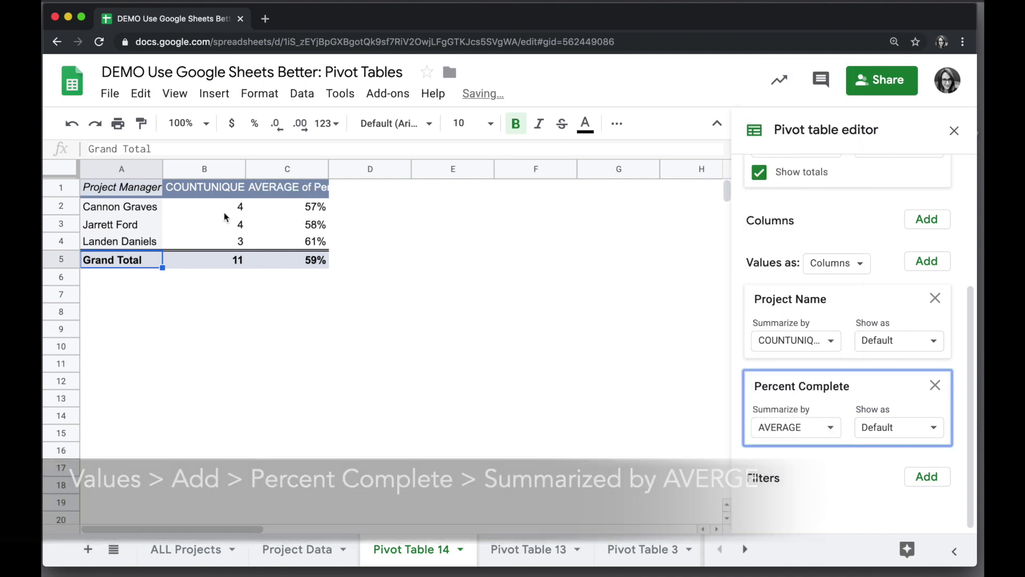
- Auto-fit columns A through C so the full pivot headers are visible
drag(128, 169, 286, 169)
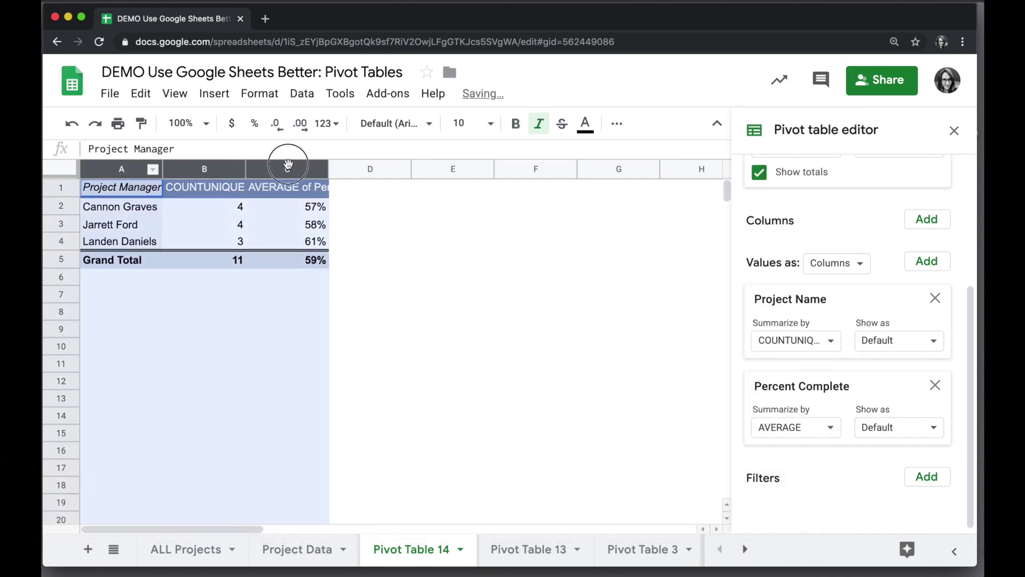
double_click(245, 165)
click(254, 228)
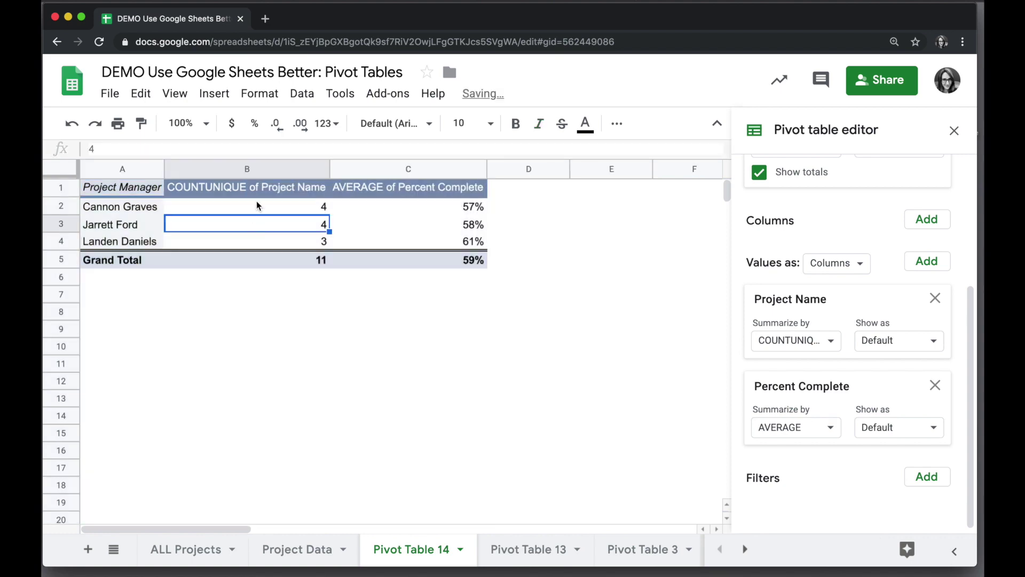